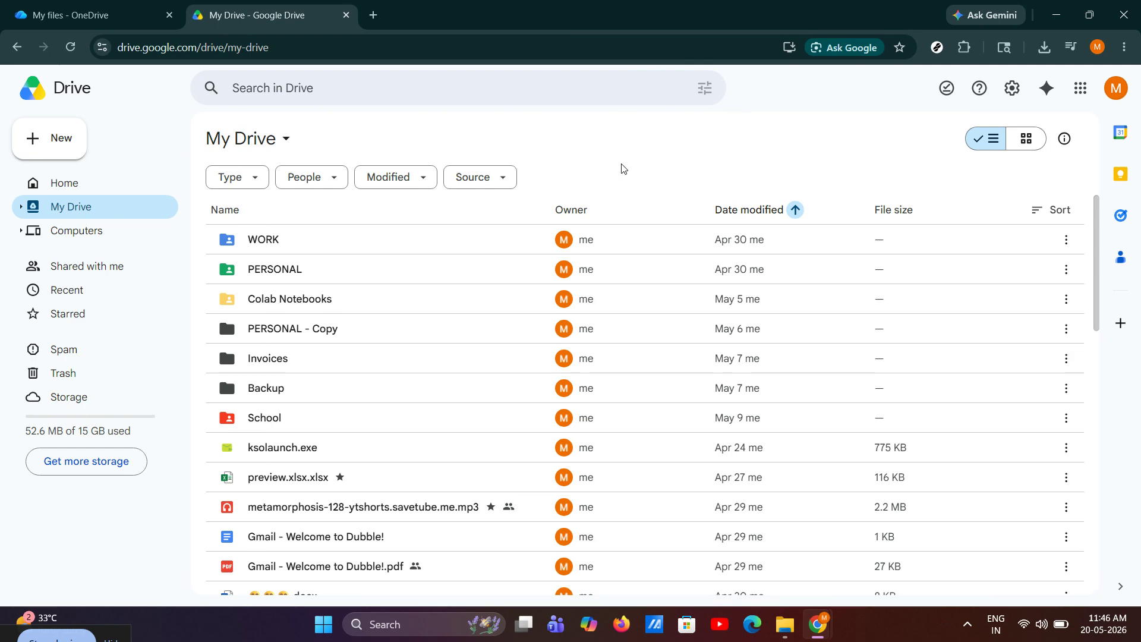
# Step: Download preview.xlsx.xlsx, the April 29 Google Doc Gmail - Welcome to Dubble! and the emoji-named .docx together, and switch to File Explorer's Downloads folder
pyautogui.scroll(-3, 535, 273)
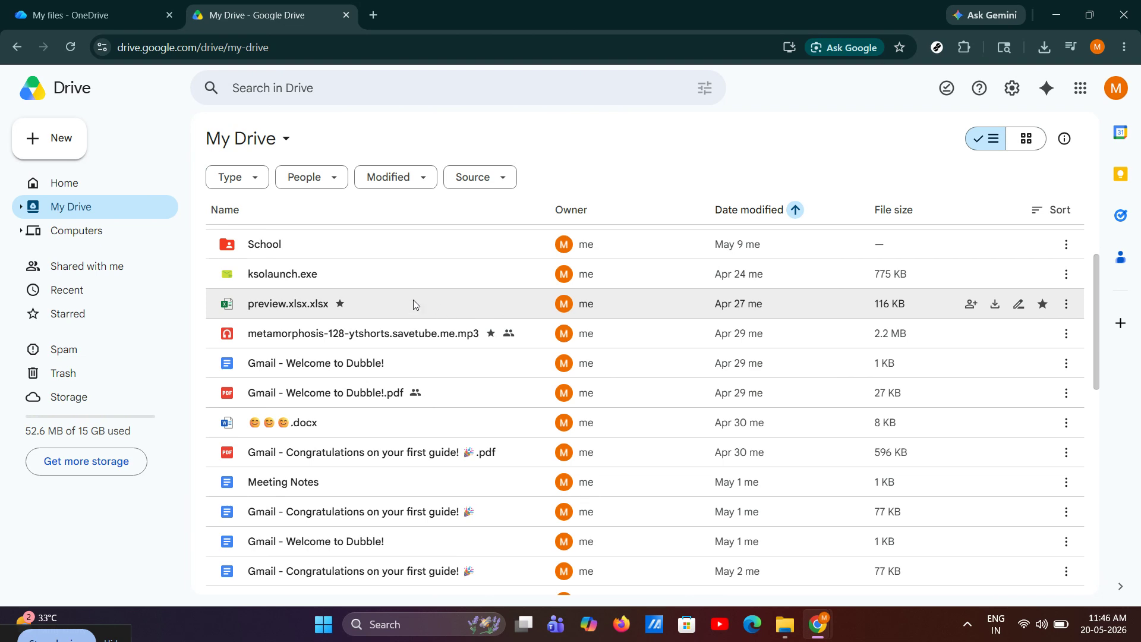
pyautogui.click(450, 313)
pyautogui.keyDown('ctrl'); pyautogui.click(395, 363); pyautogui.keyUp('ctrl')
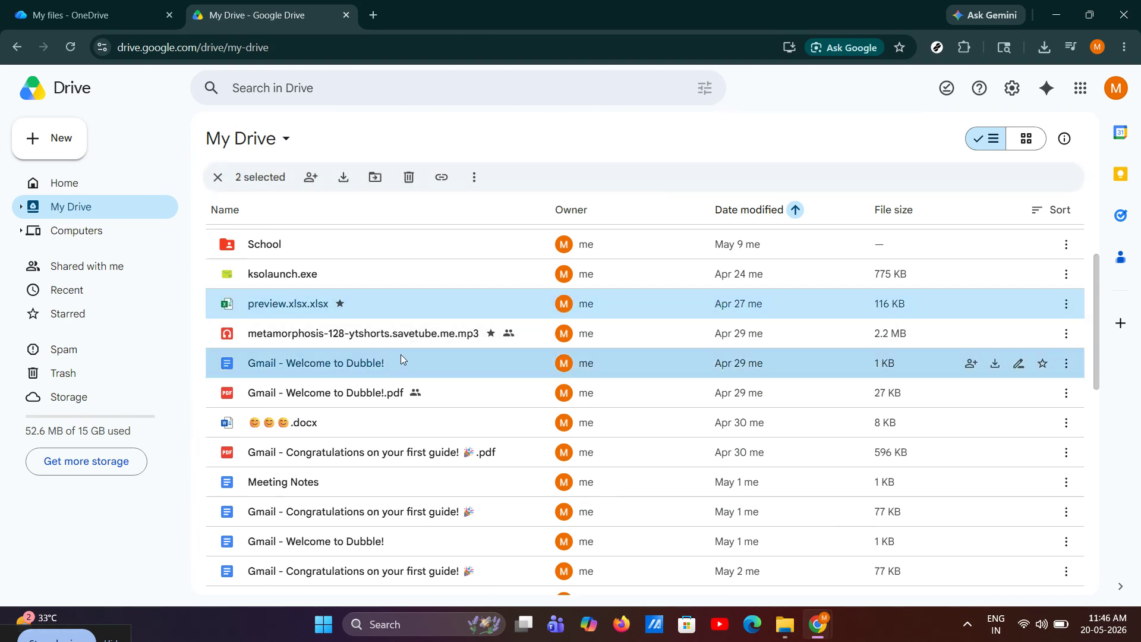
pyautogui.keyDown('ctrl'); pyautogui.click(403, 422); pyautogui.keyUp('ctrl')
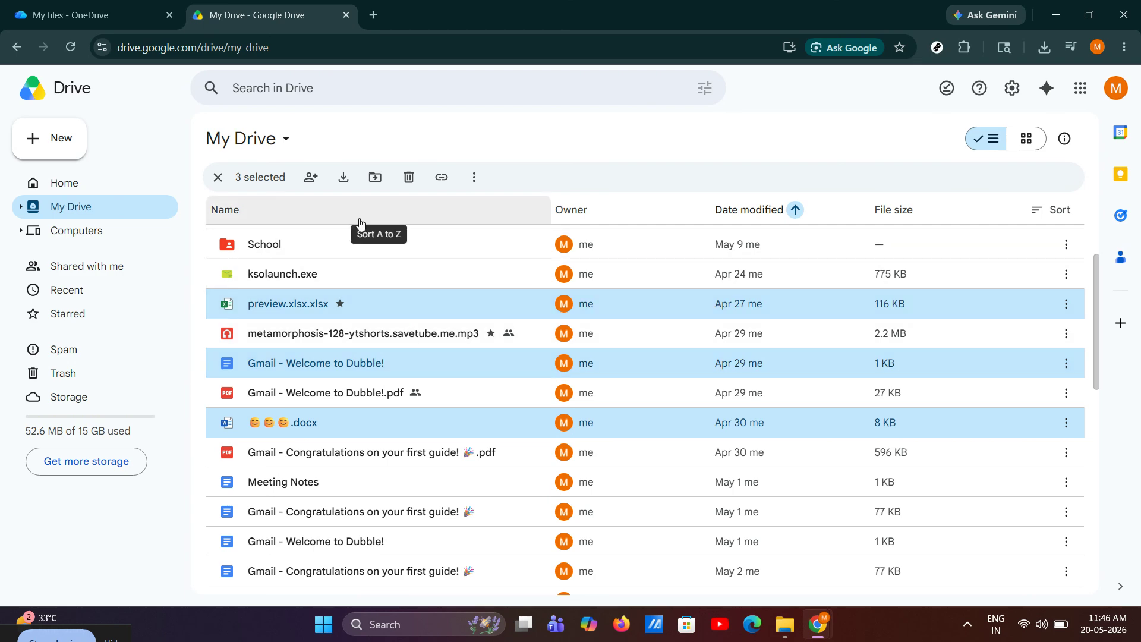
pyautogui.click(344, 179)
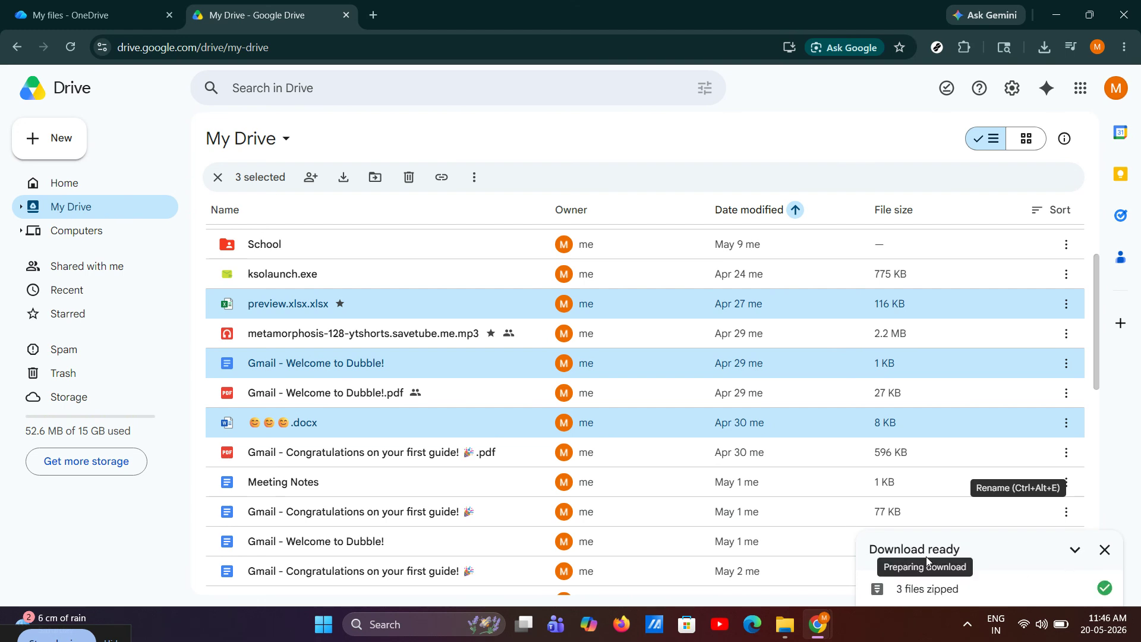
pyautogui.click(785, 624)
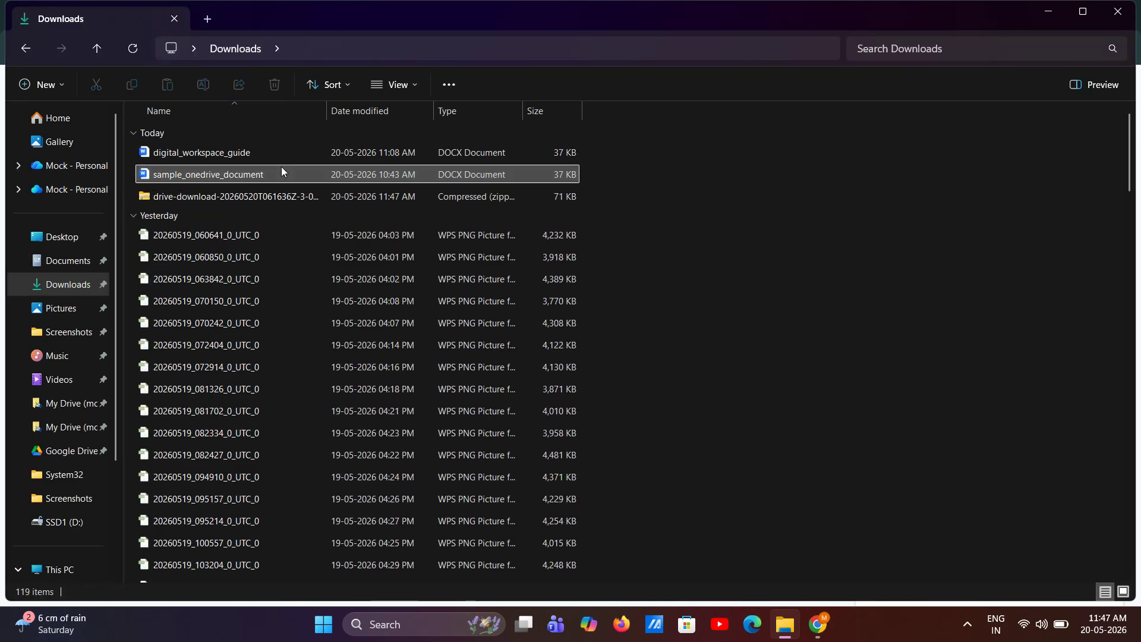
pyautogui.click(278, 198)
pyautogui.doubleClick(278, 197)
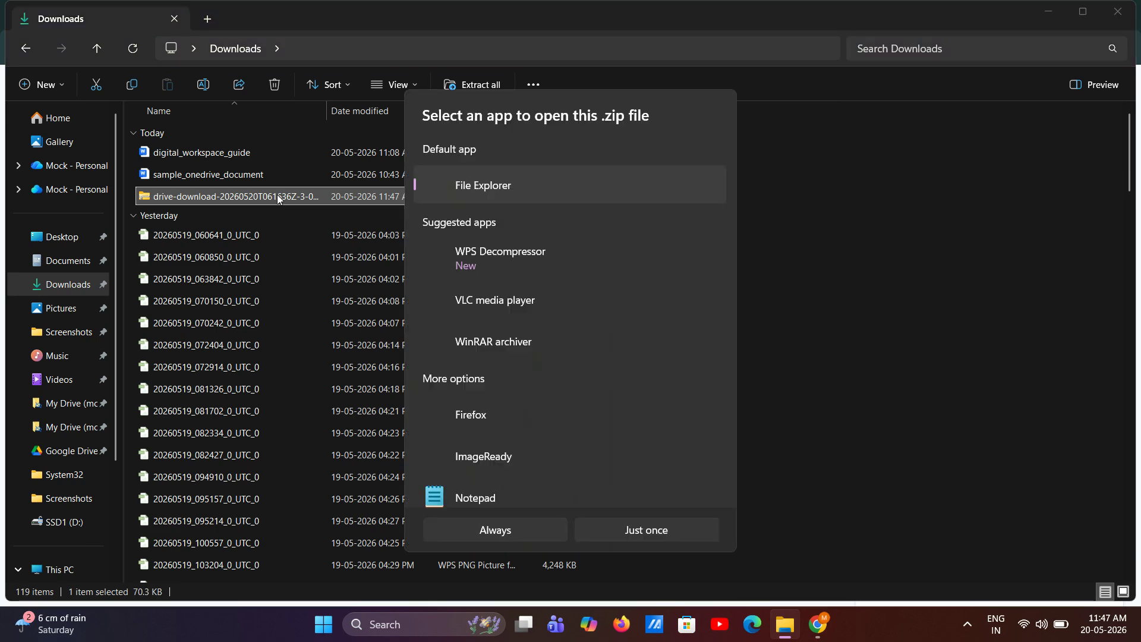
pyautogui.click(815, 263)
# Step: Extract the downloaded drive-download zip archive into its default folder within Downloads, showing the extracted files when complete
pyautogui.click(299, 190)
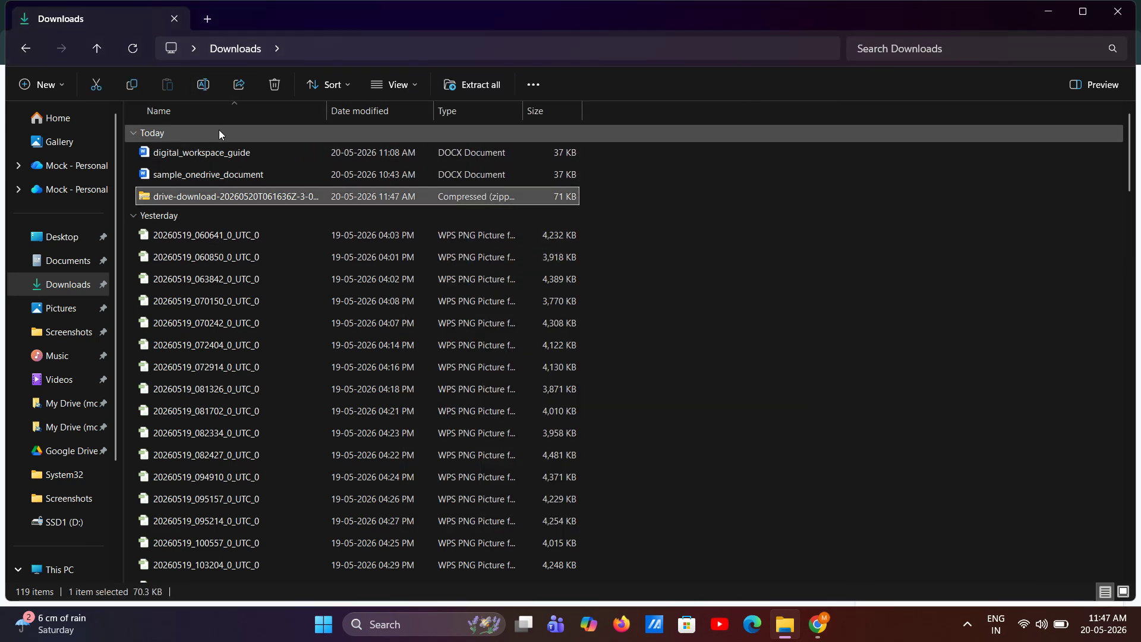
pyautogui.rightClick(258, 205)
pyautogui.click(284, 201)
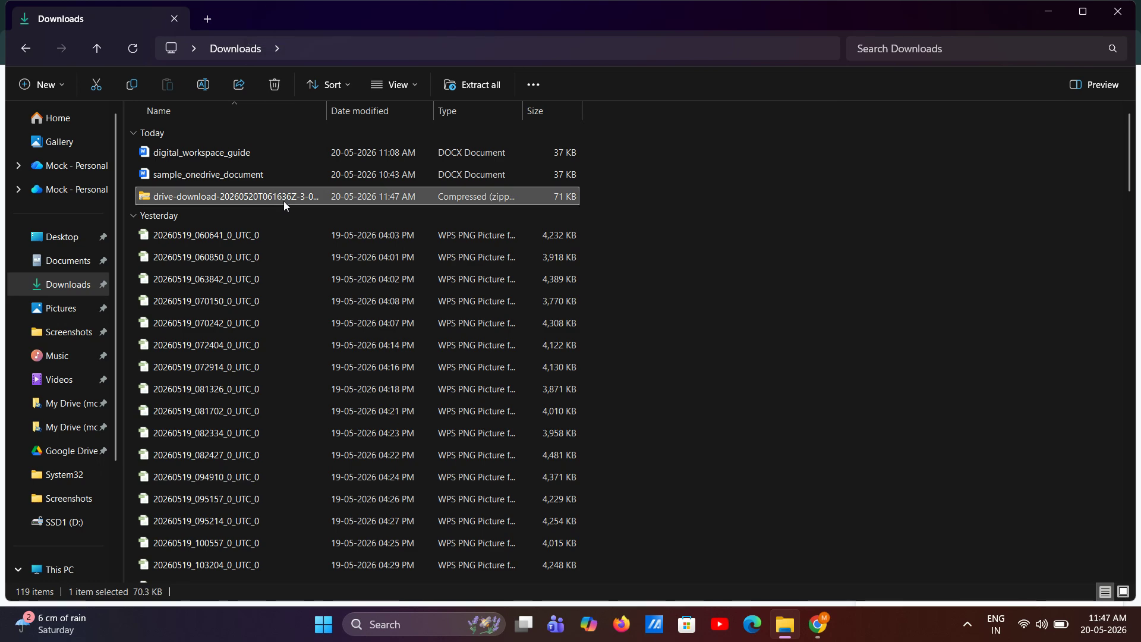
pyautogui.click(688, 461)
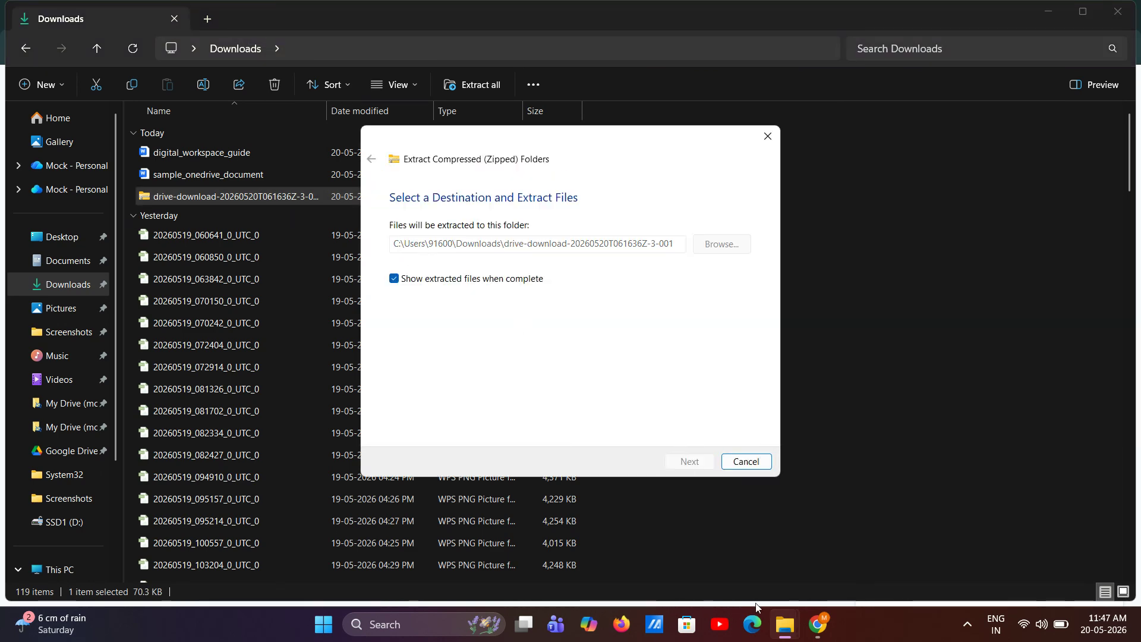
# Step: Switch to OneDrive in Chrome and upload all three files from the extracted drive-download folder to My files, dismissing the upload notification
pyautogui.moveTo(814, 623)
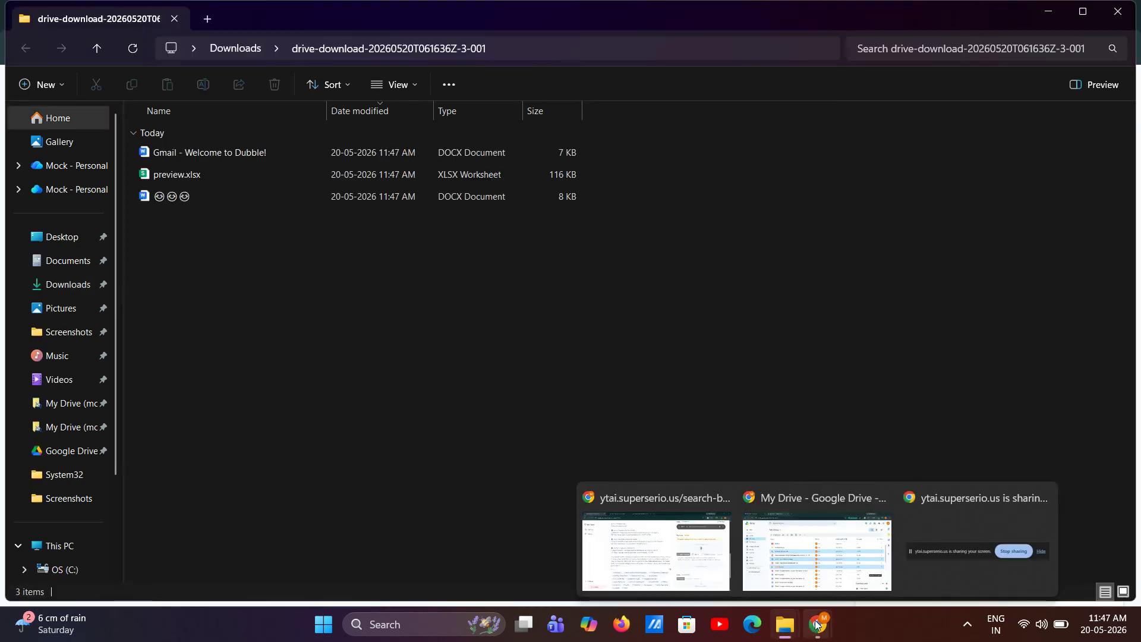
pyautogui.click(817, 550)
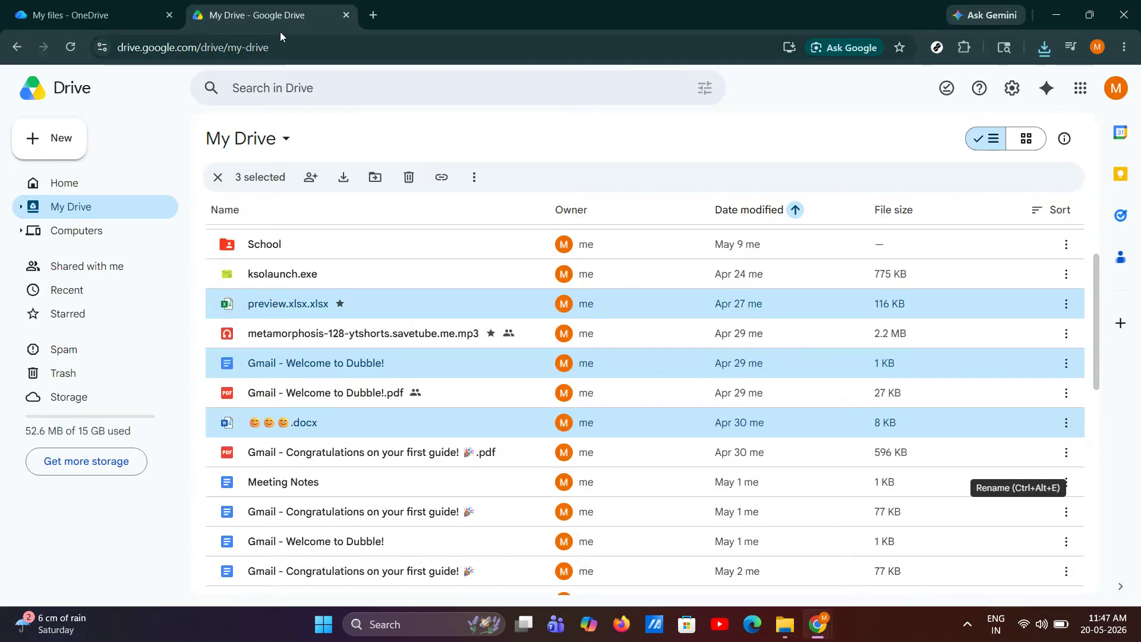
pyautogui.click(74, 4)
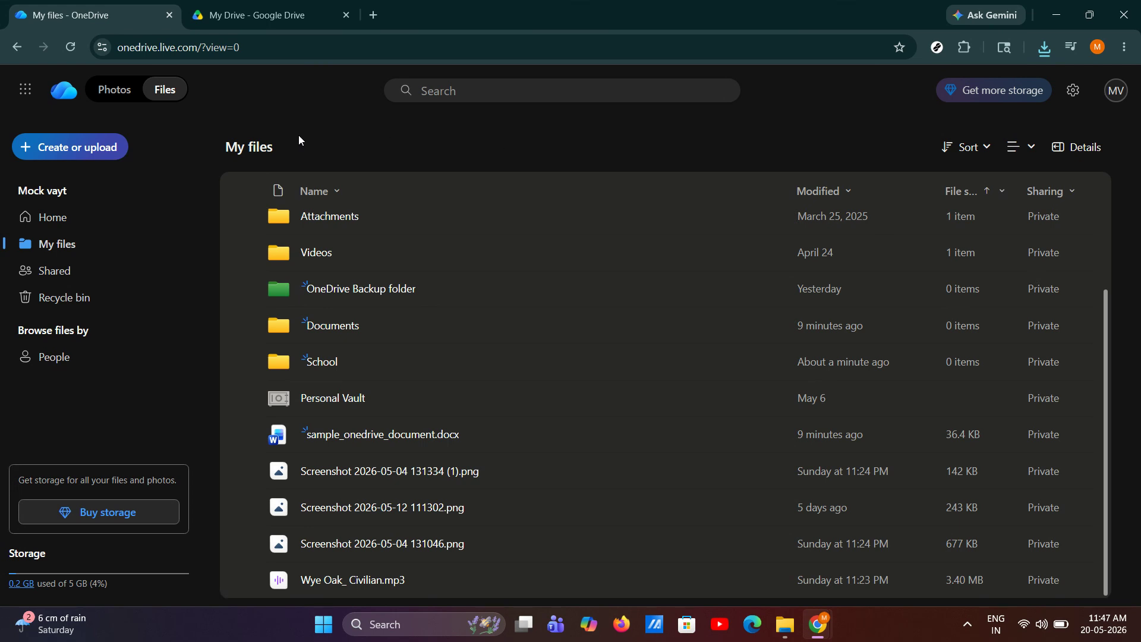
pyautogui.click(113, 145)
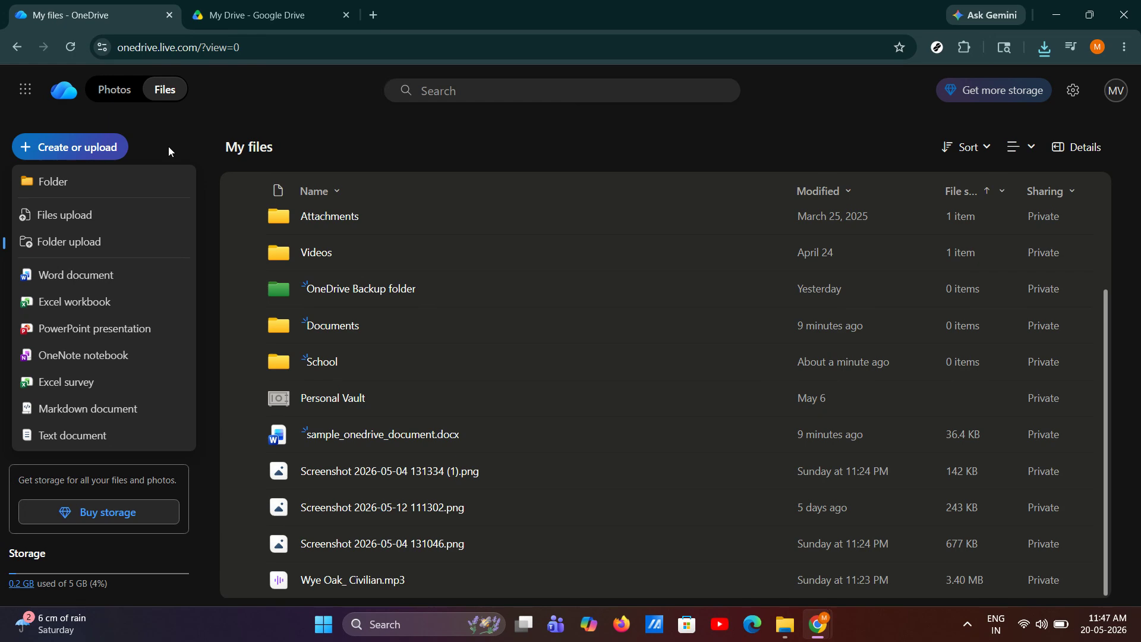
pyautogui.click(102, 224)
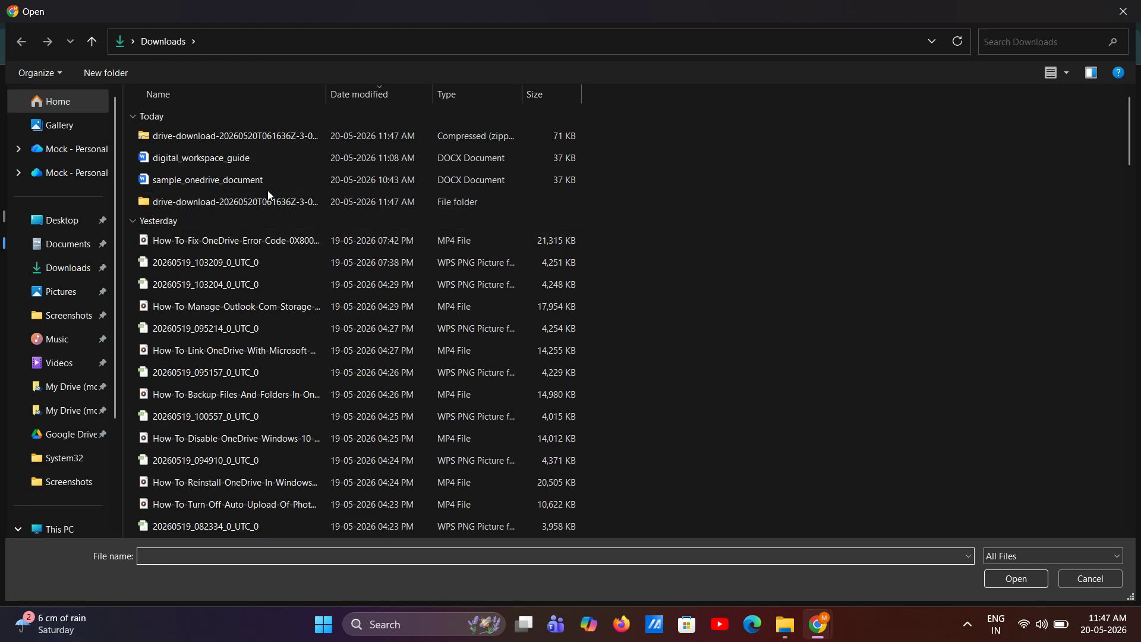
pyautogui.doubleClick(251, 205)
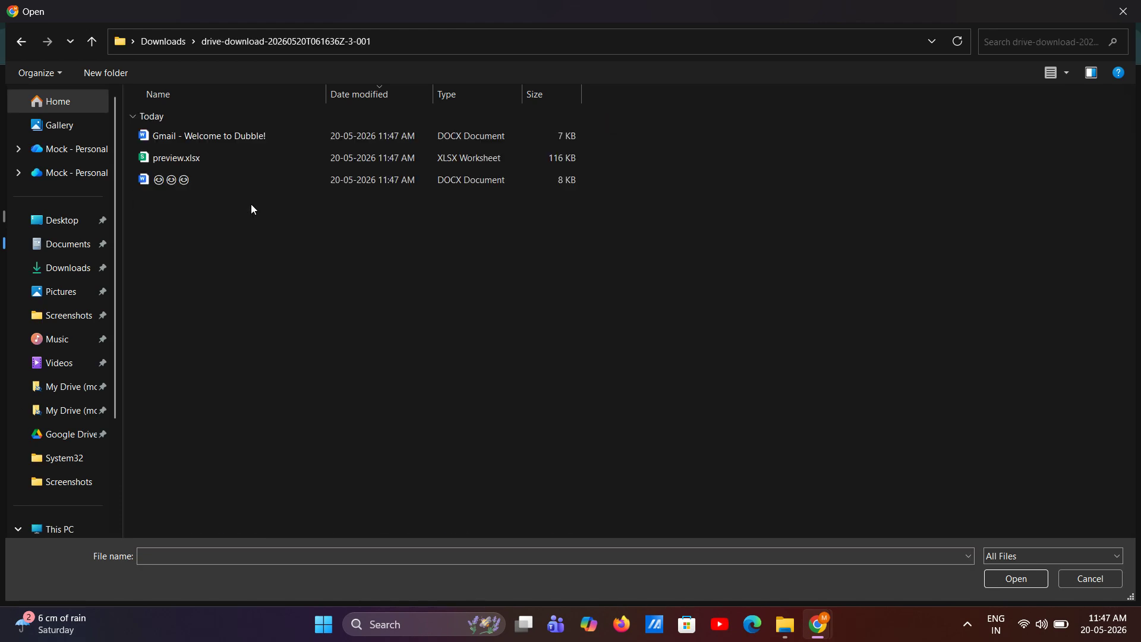
pyautogui.click(185, 179)
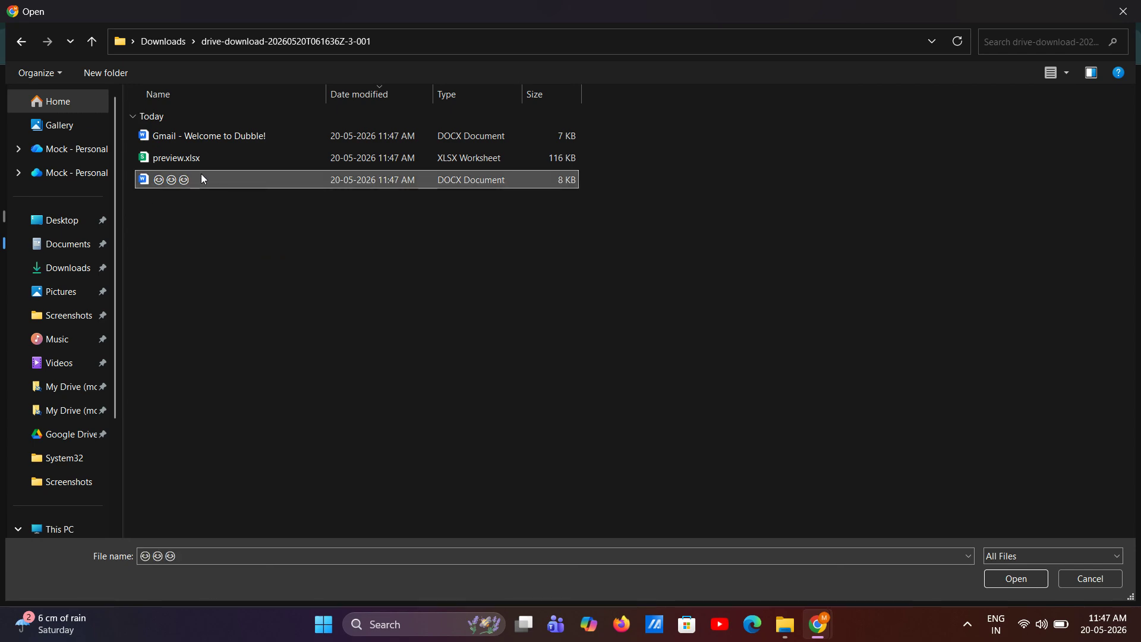
pyautogui.keyDown('ctrl'); pyautogui.click(247, 157); pyautogui.keyUp('ctrl')
pyautogui.keyDown('ctrl'); pyautogui.click(252, 134); pyautogui.keyUp('ctrl')
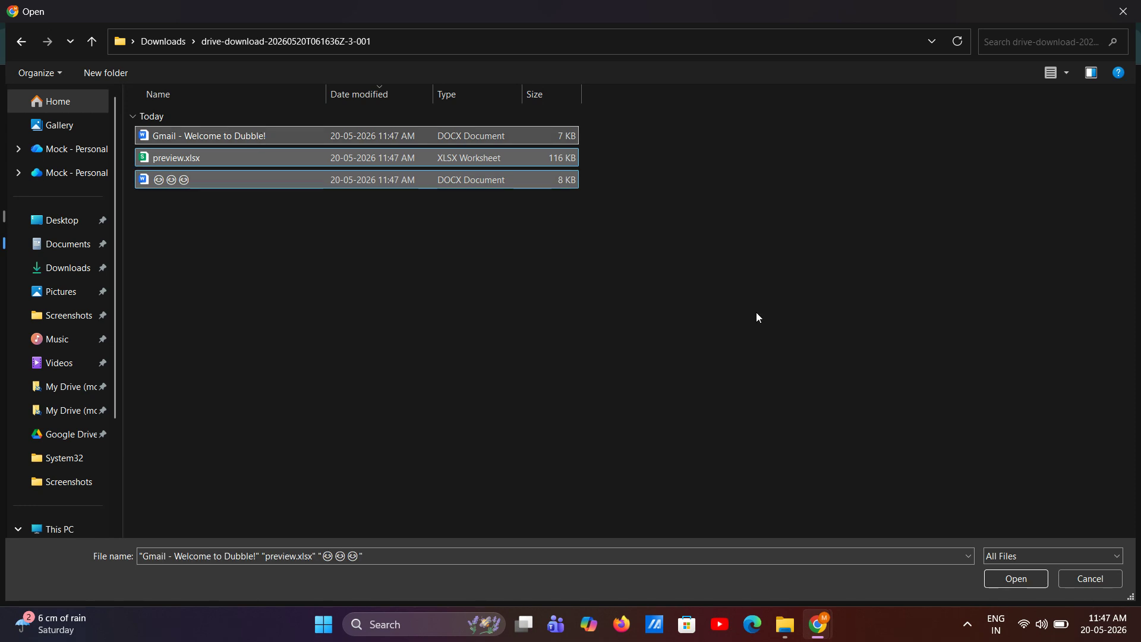
pyautogui.click(1027, 577)
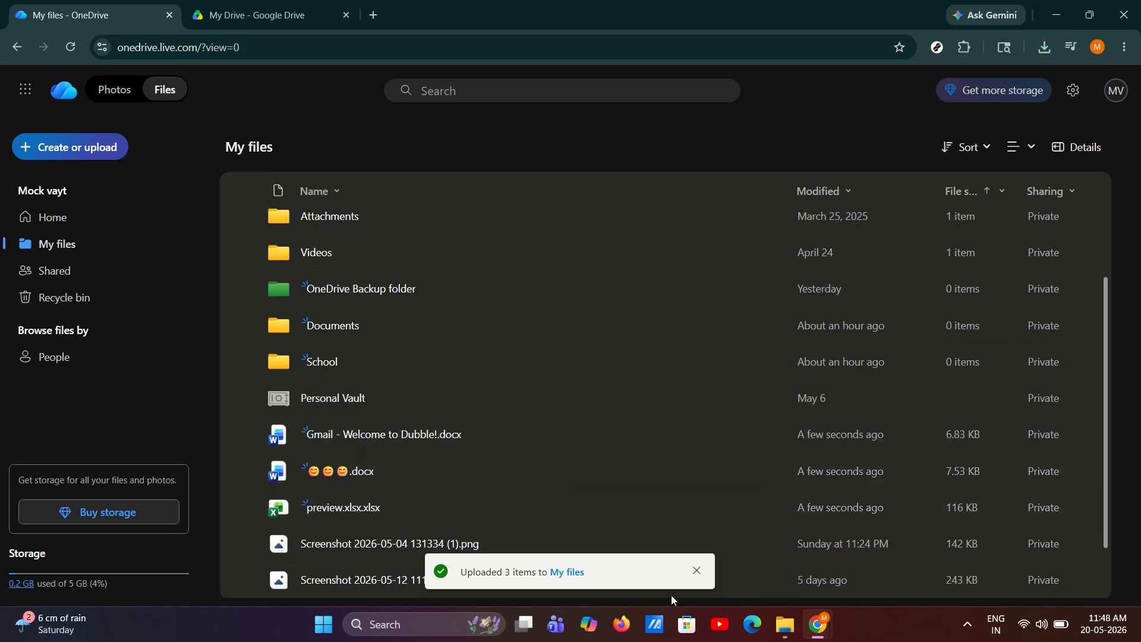
pyautogui.click(692, 582)
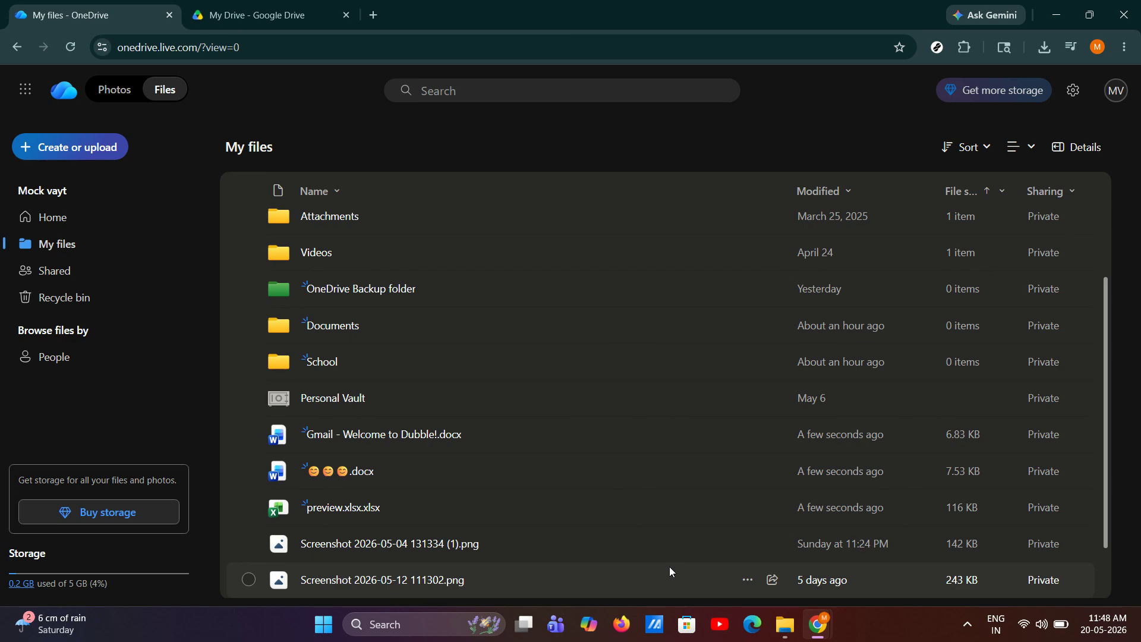
# Step: Check the uploaded Gmail - Welcome to Dubble!.docx, emoji-named .docx and preview.xlsx.xlsx one by one in My files
pyautogui.click(443, 445)
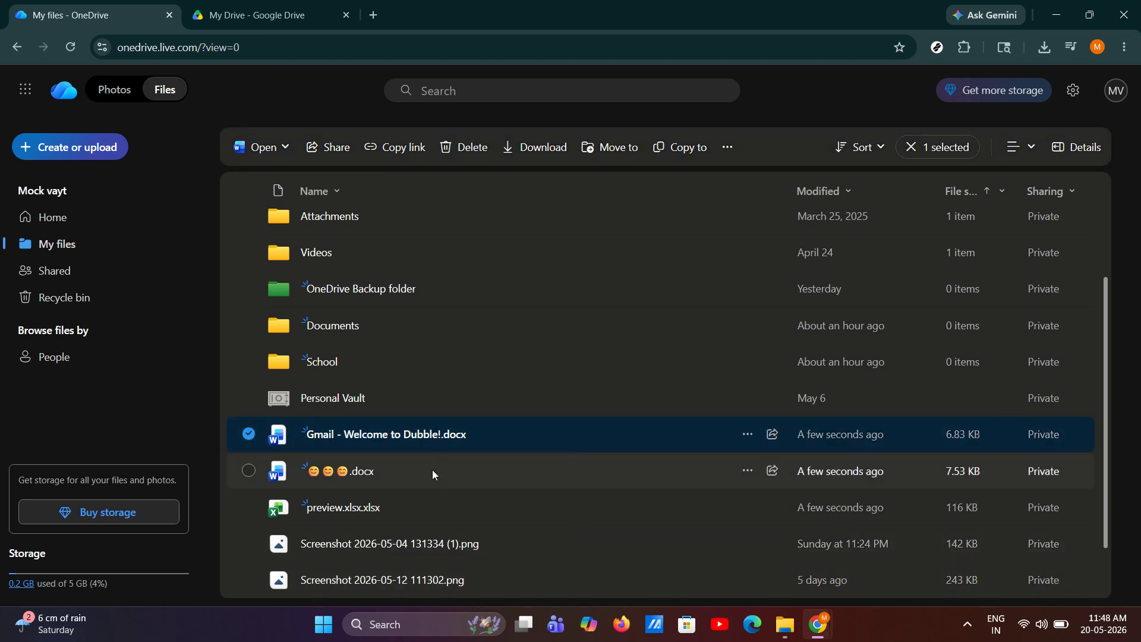
pyautogui.click(432, 469)
pyautogui.click(433, 503)
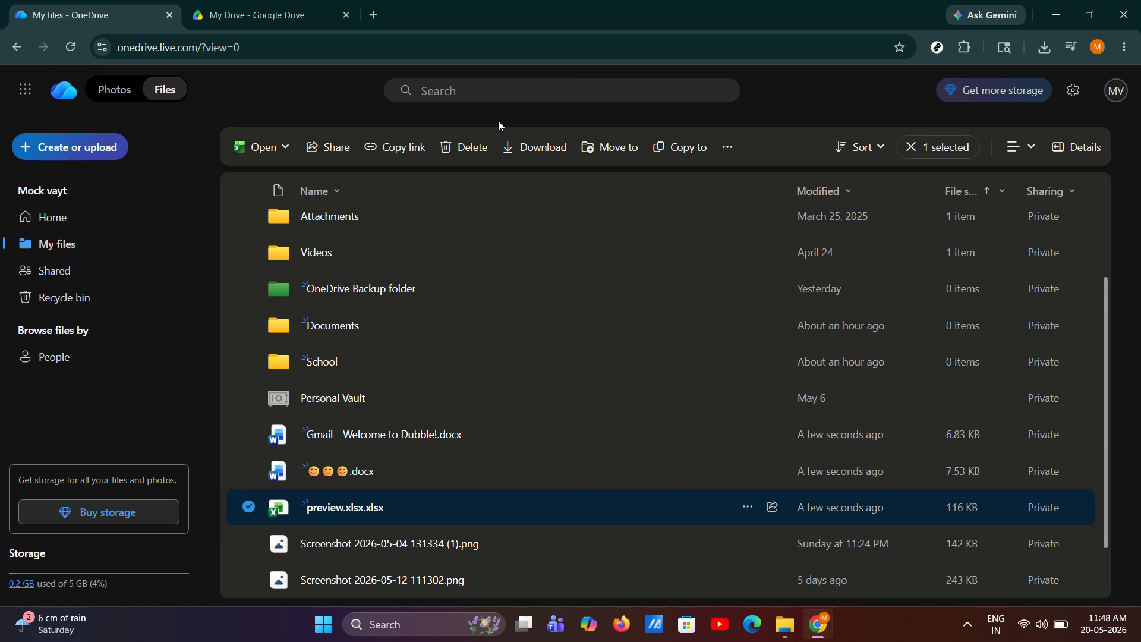
# Step: Return to Google Drive, clear the selection of the three downloaded files and look through the My Drive list
pyautogui.click(271, 17)
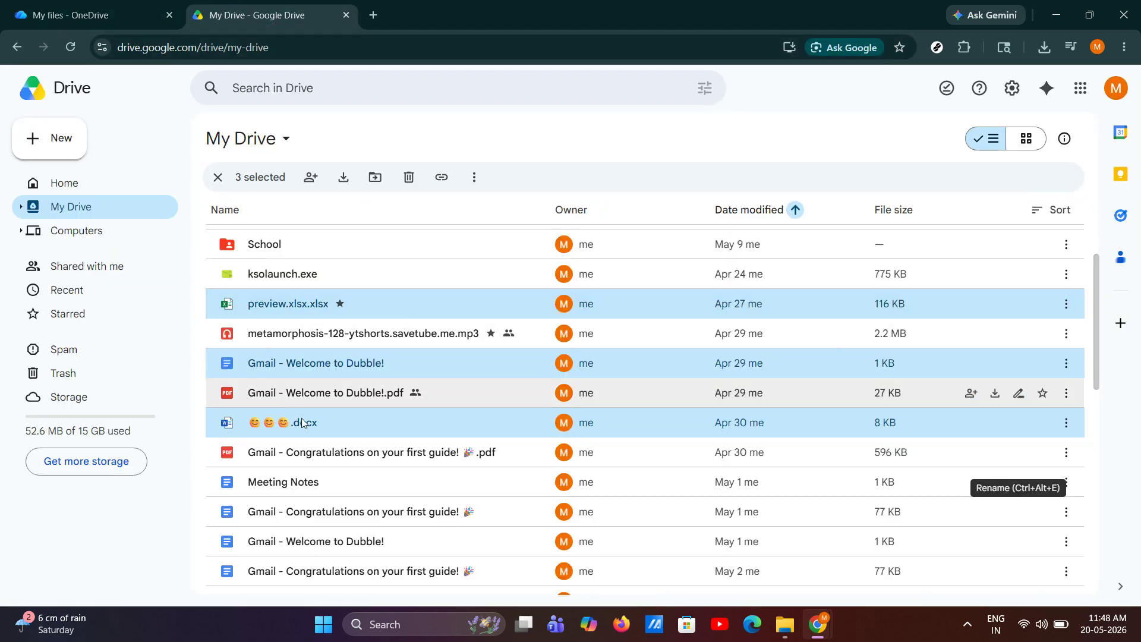
pyautogui.click(217, 177)
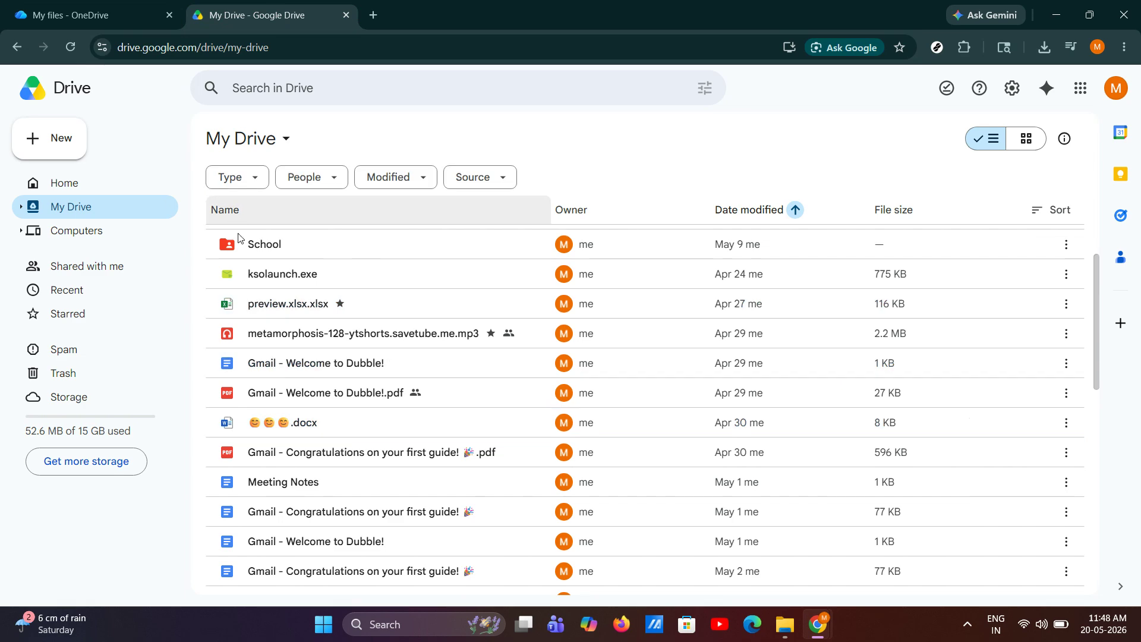
pyautogui.scroll(3, 331, 382)
pyautogui.scroll(-6, 377, 394)
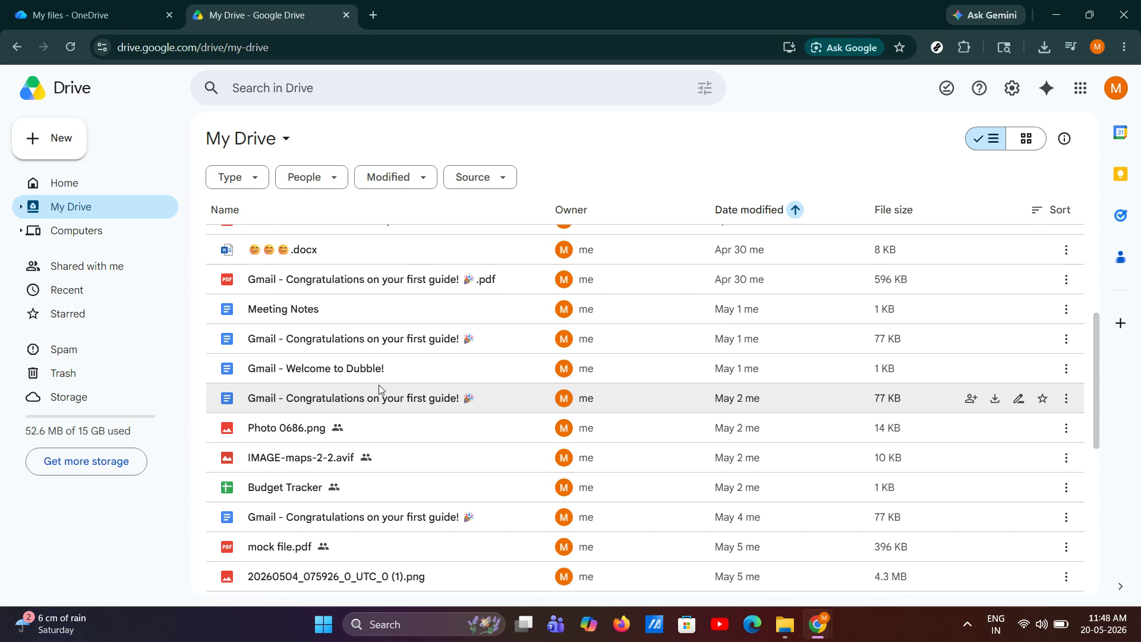
# Step: Return to OneDrive's My files and clear the selection of preview.xlsx.xlsx
pyautogui.click(123, 15)
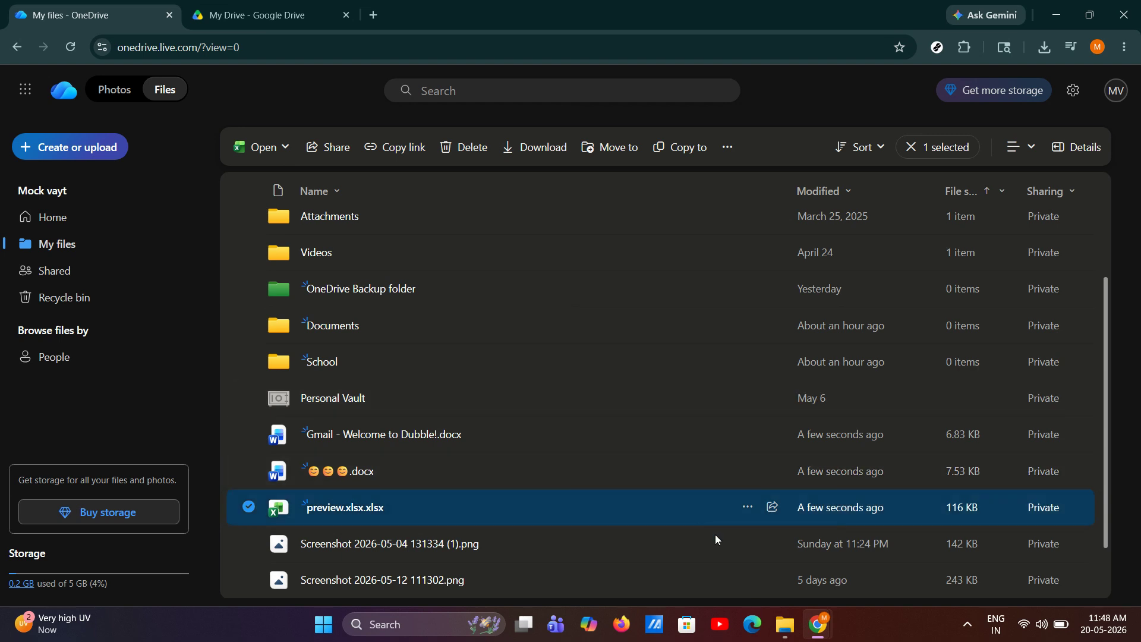
pyautogui.moveTo(823, 619)
pyautogui.click(913, 574)
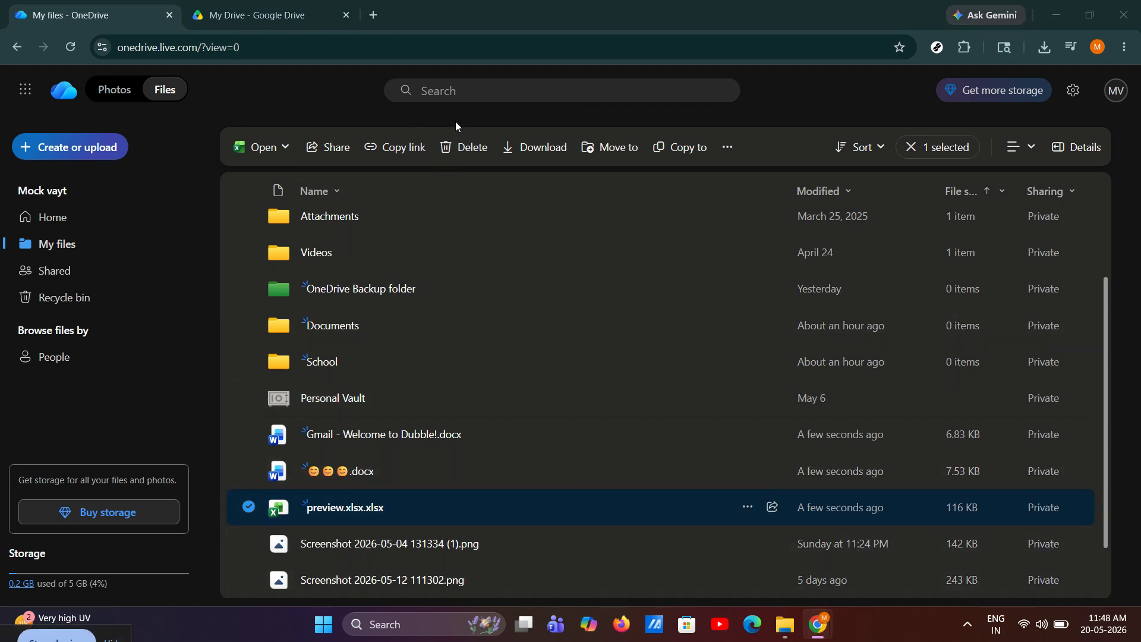
pyautogui.click(902, 148)
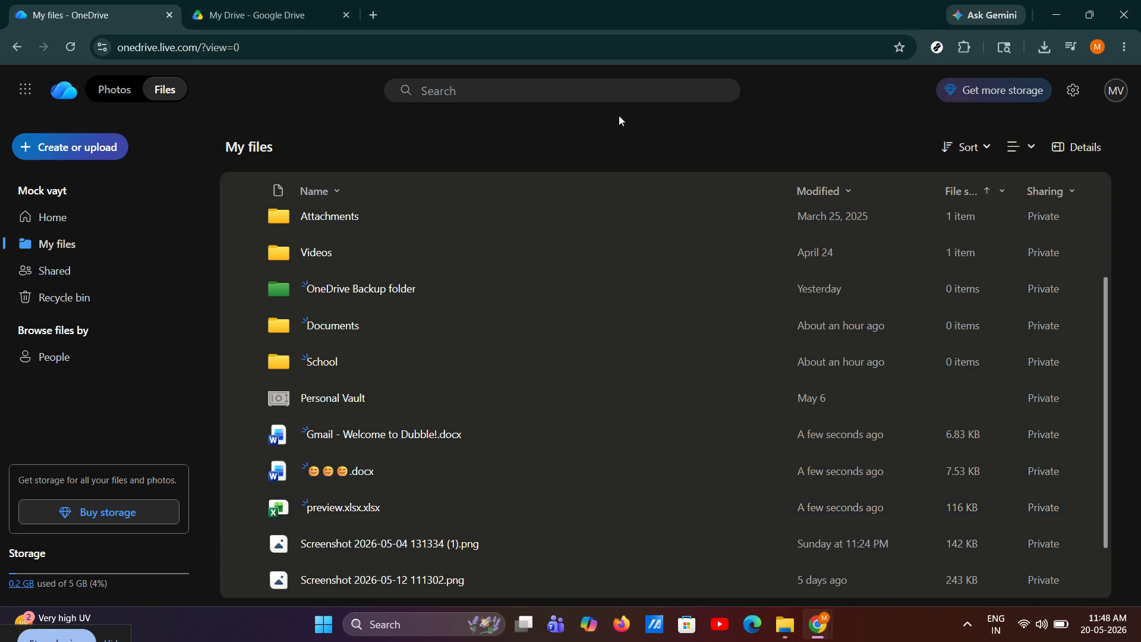